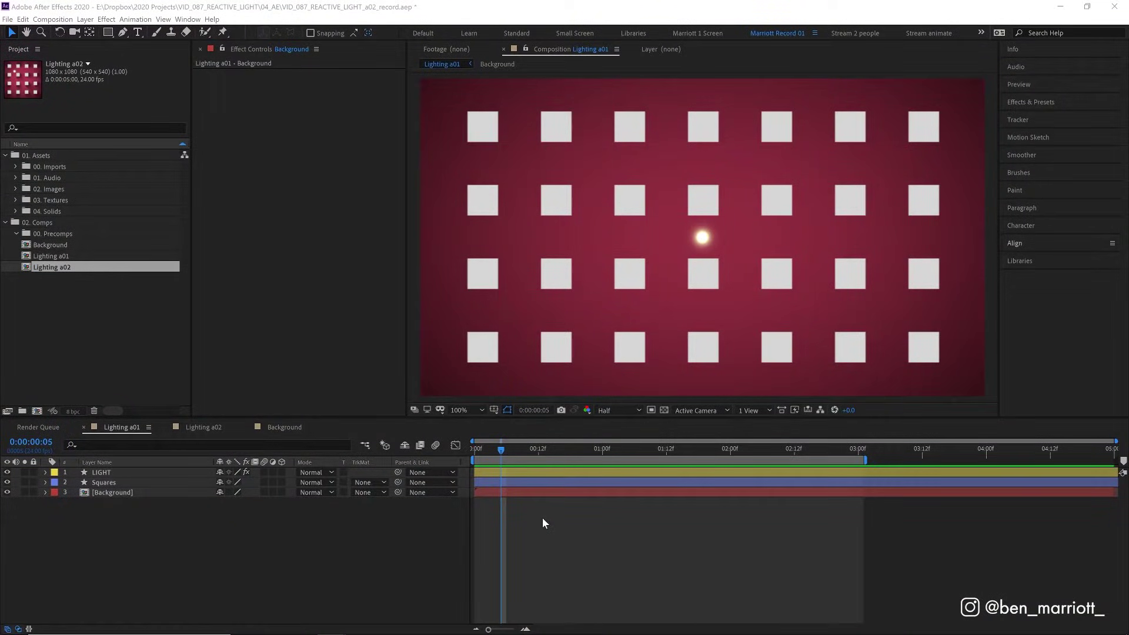
Toggle the Squares layer's visibility off and on, and inspect the LIGHT layer's effects.
{"action": "left_click", "coordinate": [8, 485]}
{"action": "left_click", "coordinate": [7, 482]}
{"action": "left_click", "coordinate": [7, 483]}
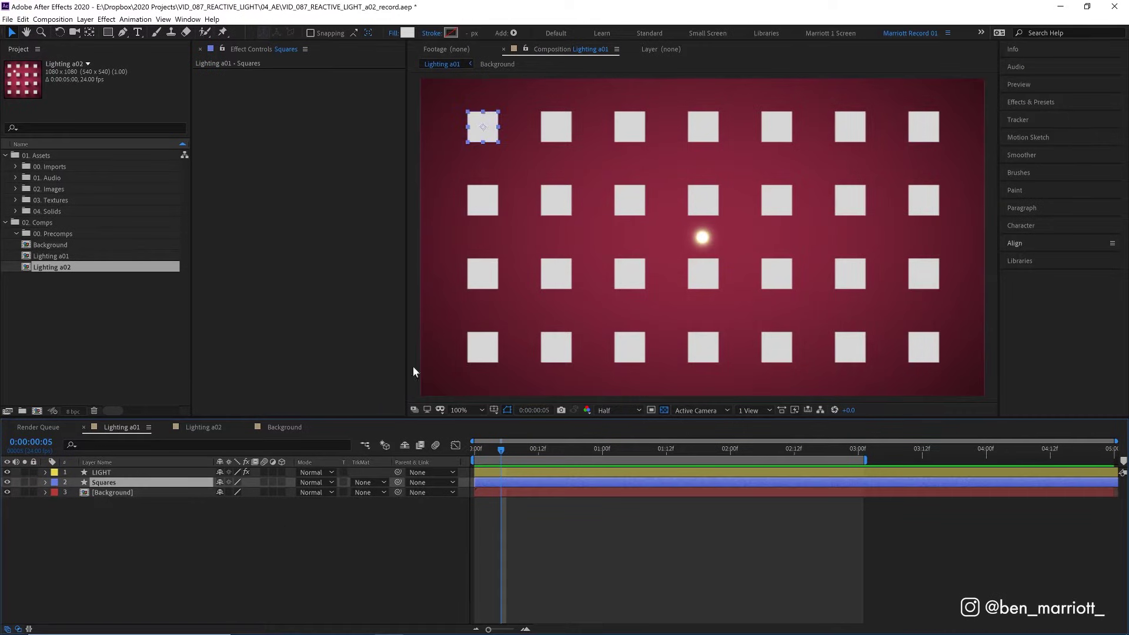
{"action": "left_click", "coordinate": [56, 473]}
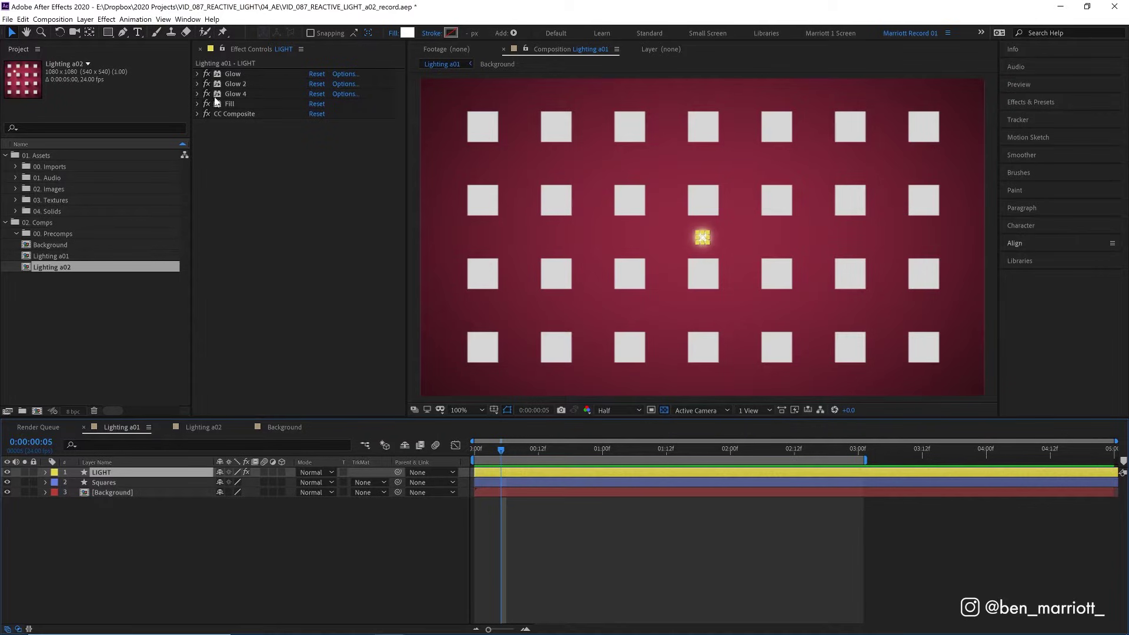
{"action": "left_click", "coordinate": [634, 529]}
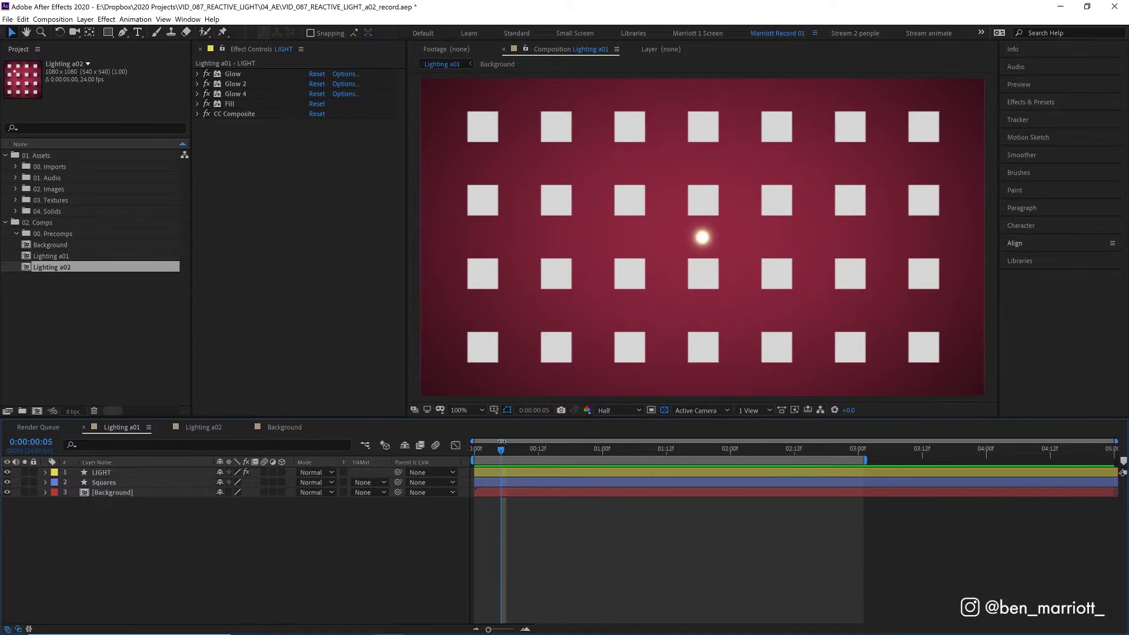
At 0:00, set a first Position keyframe with LIGHT just off the left edge (-39,540).
{"action": "left_click", "coordinate": [487, 471]}
{"action": "key", "text": "Home"}
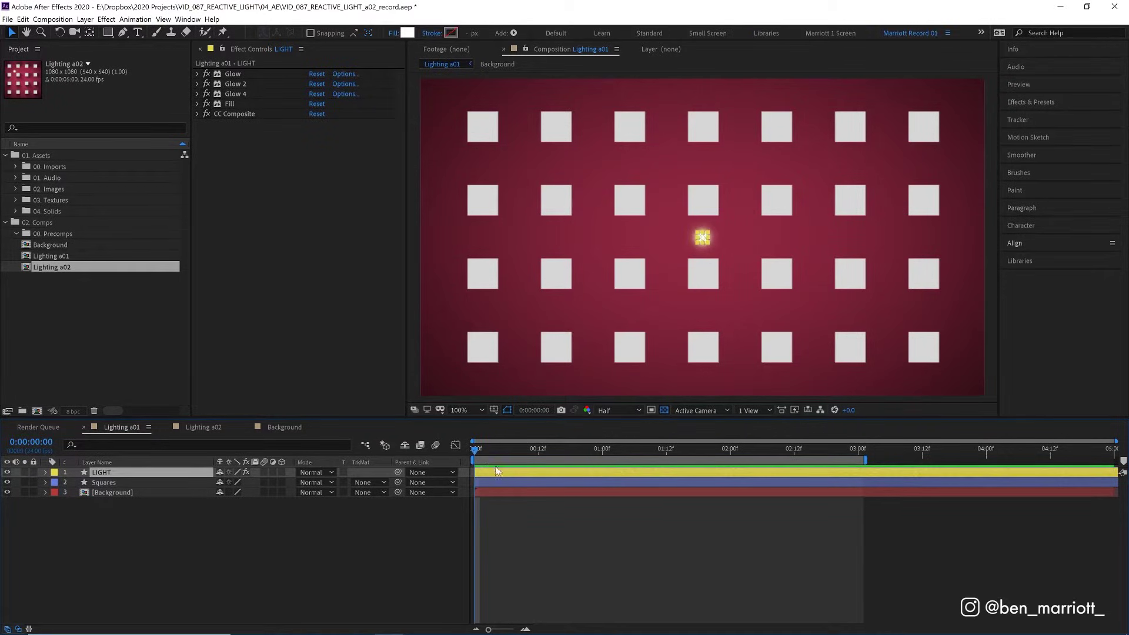
{"action": "key", "text": "p"}
{"action": "left_click", "coordinate": [75, 482]}
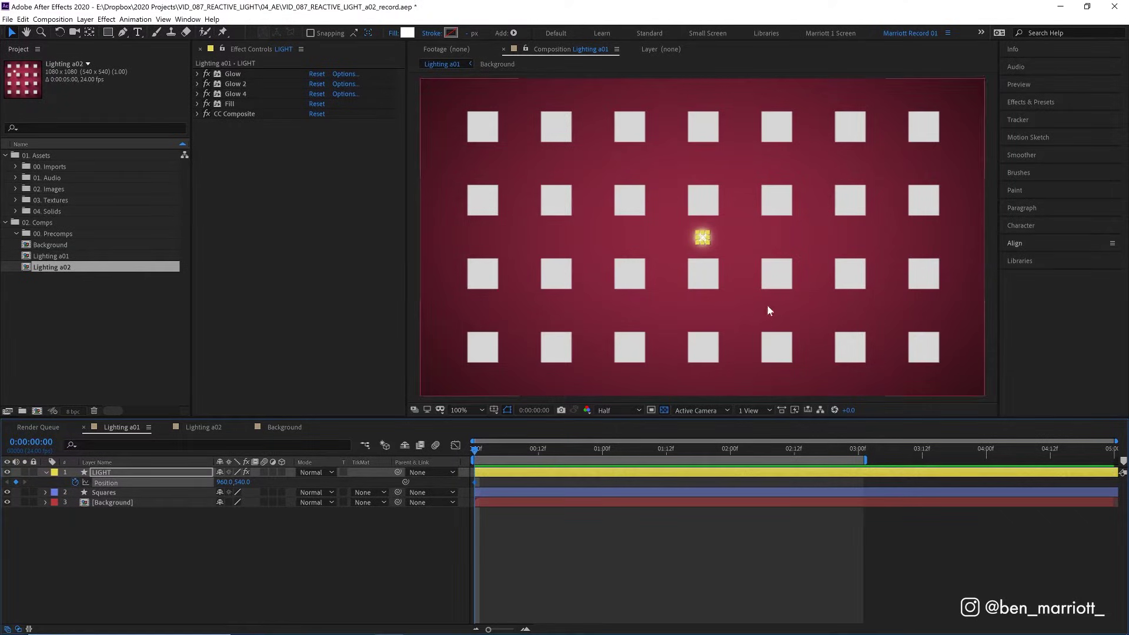
{"action": "left_click_drag", "start_coordinate": [704, 238], "coordinate": [423, 250]}
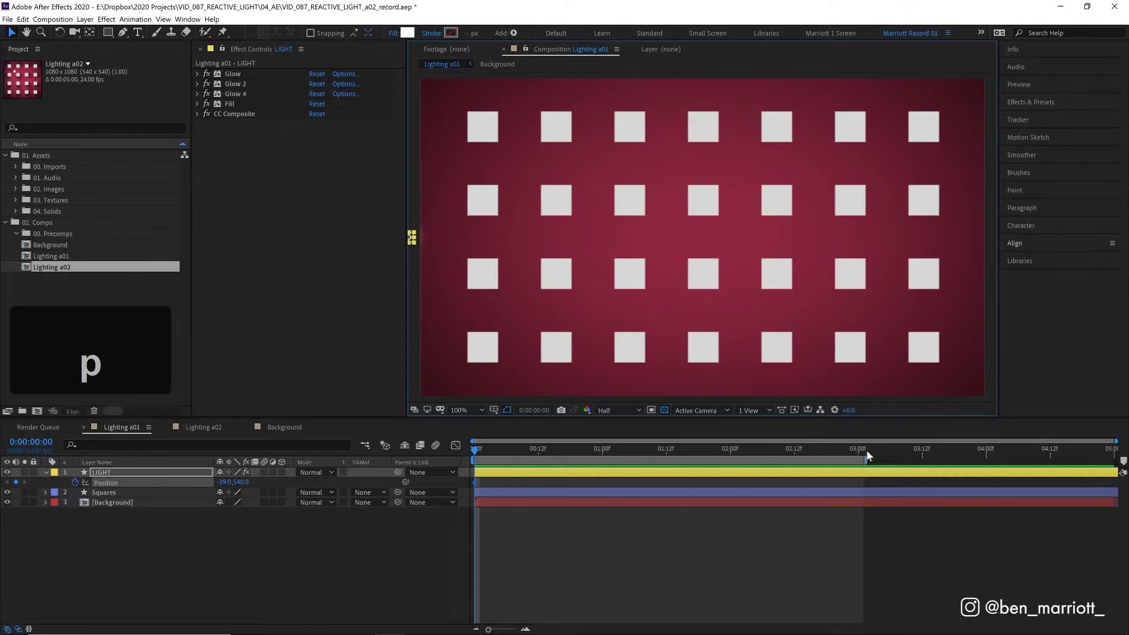
At about 2:23, move LIGHT past the right edge (1314,540) and preview the sweep.
{"action": "left_click_drag", "start_coordinate": [866, 450], "coordinate": [855, 447]}
{"action": "left_click_drag", "start_coordinate": [413, 242], "coordinate": [990, 249]}
{"action": "key", "text": "space"}
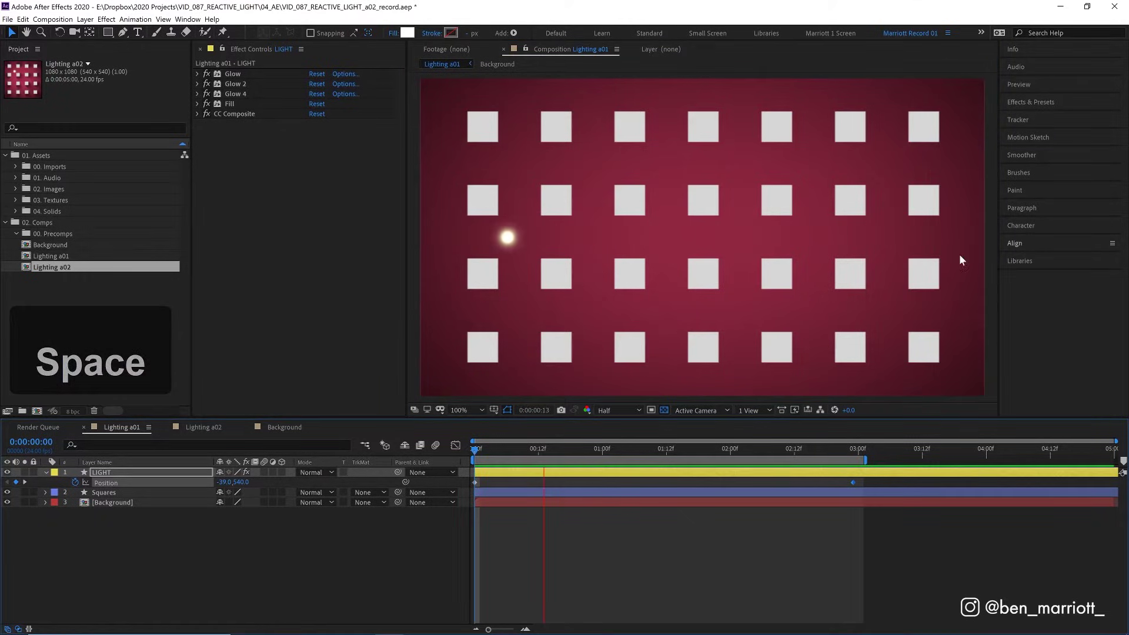
{"action": "key", "text": "space"}
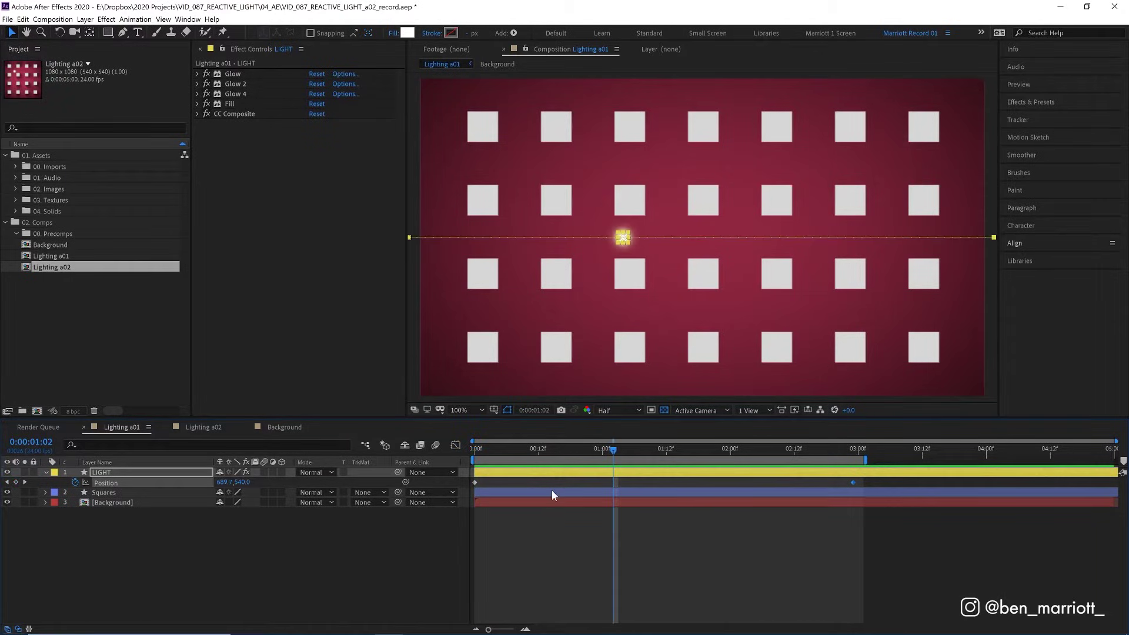
Apply a Fill effect to the Squares layer and choose a near-black red (100000).
{"action": "left_click", "coordinate": [622, 492]}
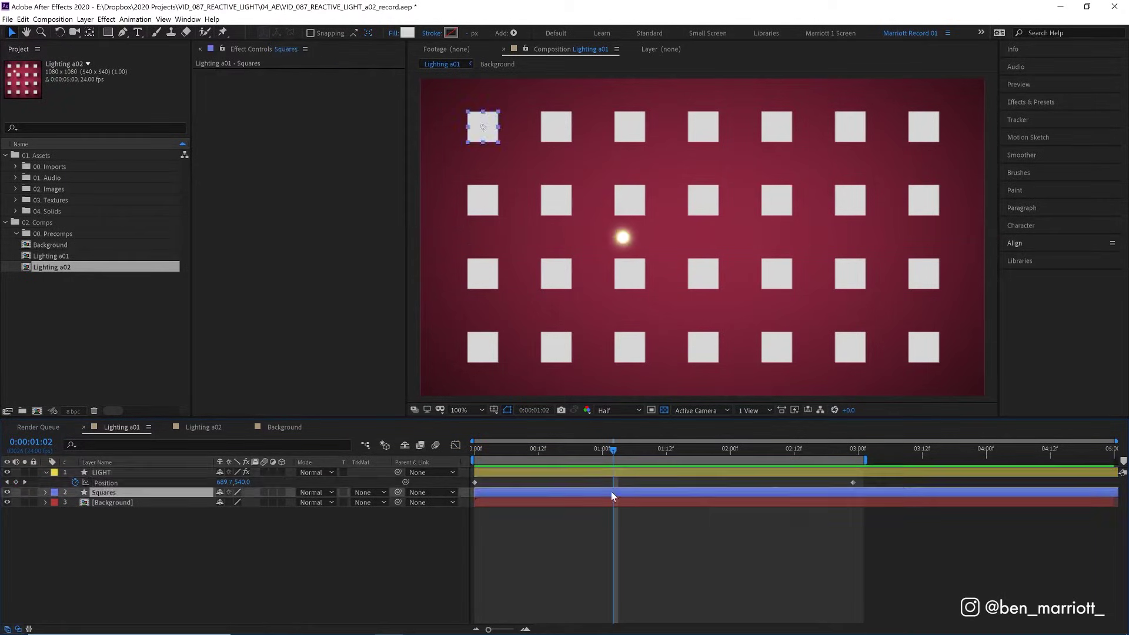
{"action": "left_click", "coordinate": [1030, 102]}
{"action": "double_click", "coordinate": [1046, 200]}
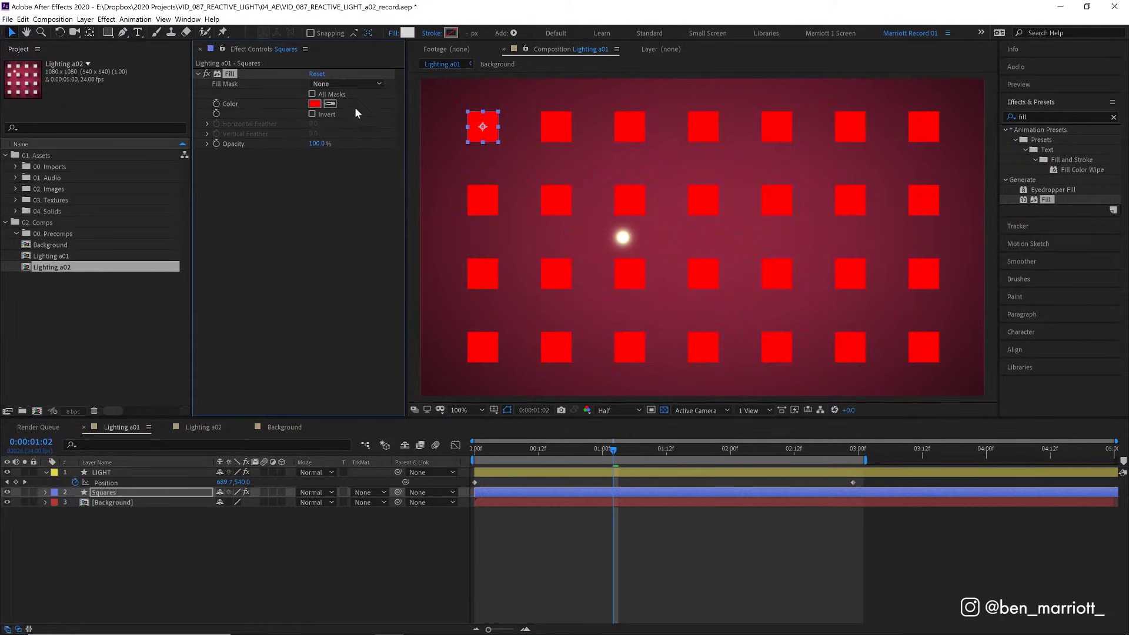
{"action": "left_click", "coordinate": [315, 104]}
{"action": "left_click", "coordinate": [528, 484]}
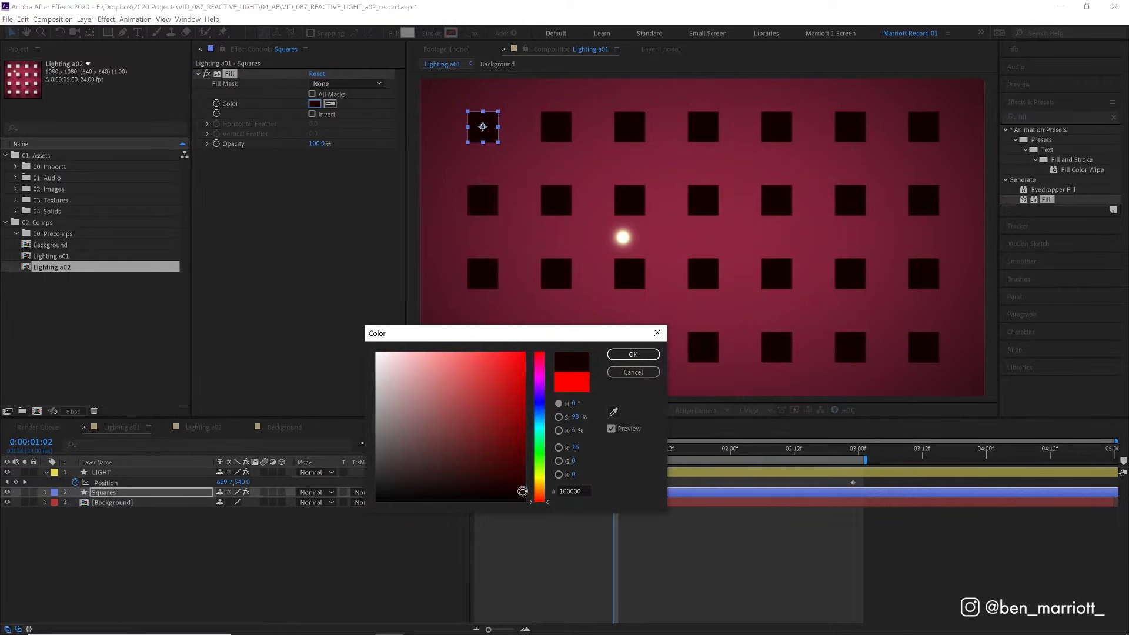
Confirm the dark red fill, then apply CC Radial Fast Blur to Squares and position its centre.
{"action": "left_click", "coordinate": [622, 355]}
{"action": "key", "text": "BackSpace"}
{"action": "key", "text": "BackSpace"}
{"action": "key", "text": "BackSpace"}
{"action": "key", "text": "BackSpace"}
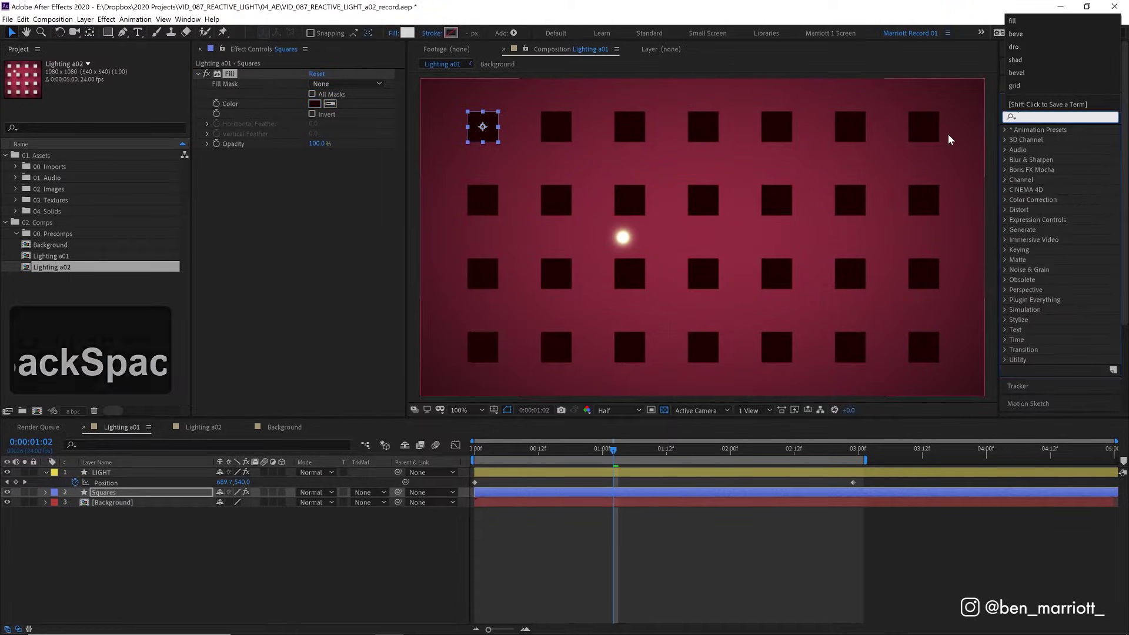
{"action": "type", "text": "radi"}
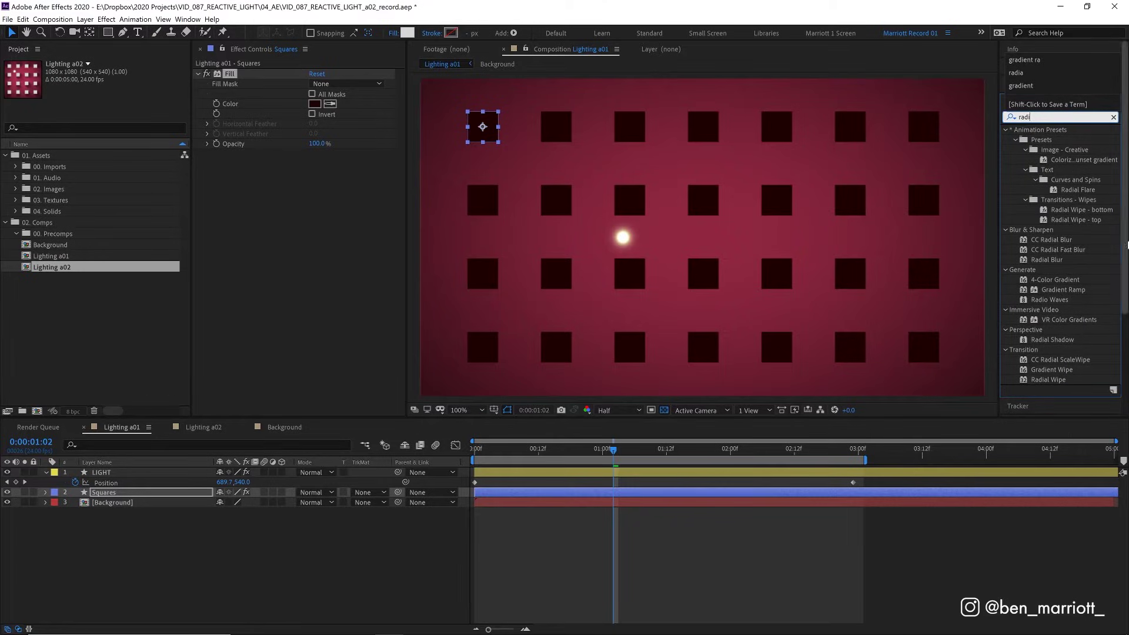
{"action": "double_click", "coordinate": [1058, 250]}
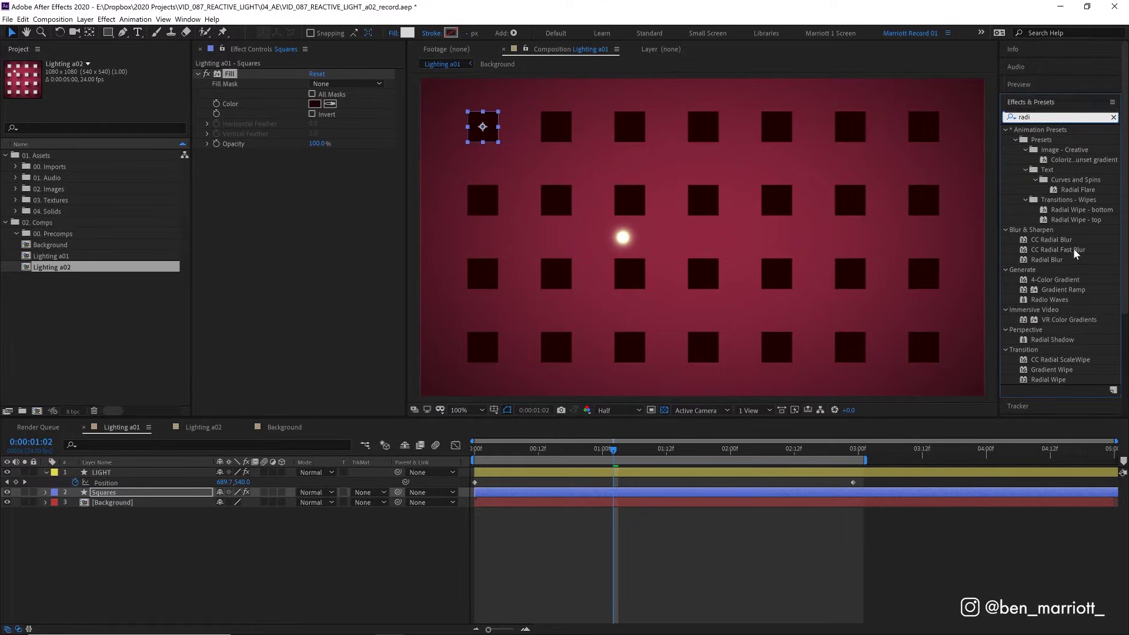
{"action": "left_click", "coordinate": [702, 237]}
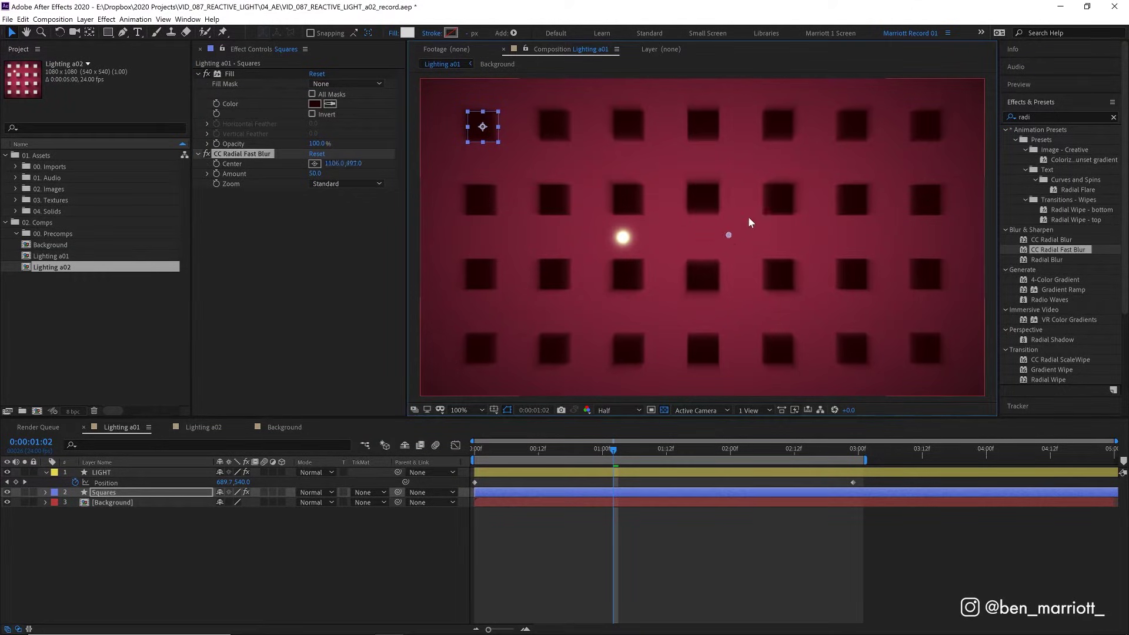
{"action": "mouse_move", "coordinate": [750, 222]}
{"action": "left_mouse_down"}
{"action": "mouse_move", "coordinate": [721, 182]}
{"action": "mouse_move", "coordinate": [645, 274]}
{"action": "mouse_move", "coordinate": [786, 244]}
{"action": "mouse_move", "coordinate": [702, 243]}
{"action": "left_mouse_up"}
Set the radial blur Amount to 90 and Zoom to Brightest, nudging the centre toward the light.
{"action": "left_click", "coordinate": [316, 173]}
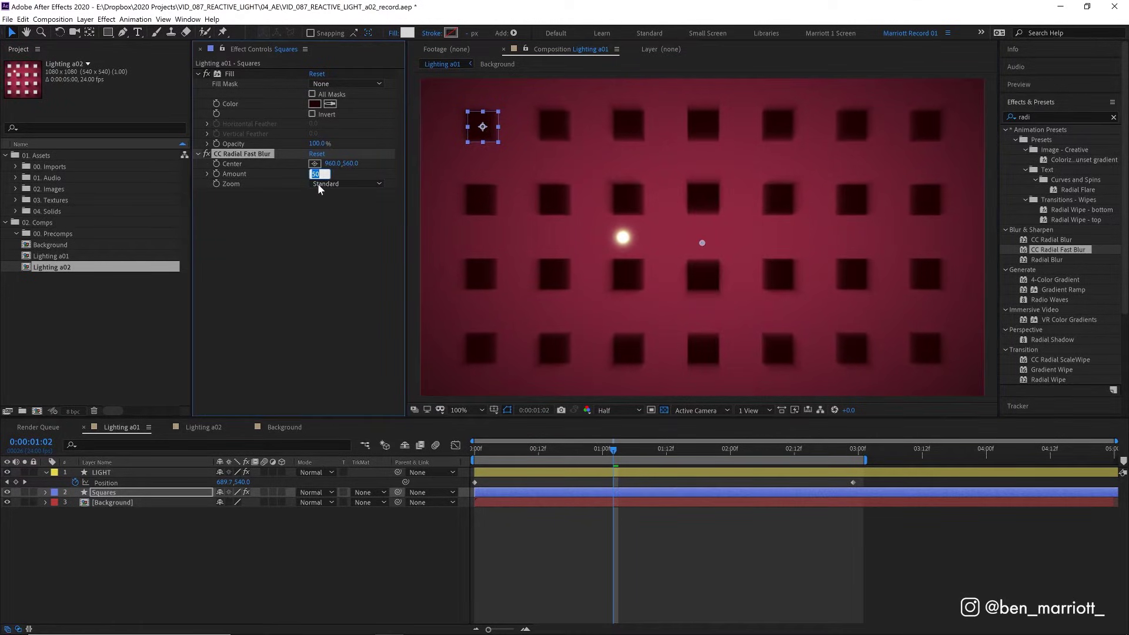
{"action": "type", "text": "90"}
{"action": "key", "text": "KP_Enter"}
{"action": "mouse_move", "coordinate": [702, 243]}
{"action": "left_mouse_down"}
{"action": "mouse_move", "coordinate": [619, 240]}
{"action": "mouse_move", "coordinate": [733, 224]}
{"action": "mouse_move", "coordinate": [683, 233]}
{"action": "mouse_move", "coordinate": [698, 237]}
{"action": "left_mouse_up"}
{"action": "left_click", "coordinate": [355, 188]}
{"action": "left_click", "coordinate": [344, 205]}
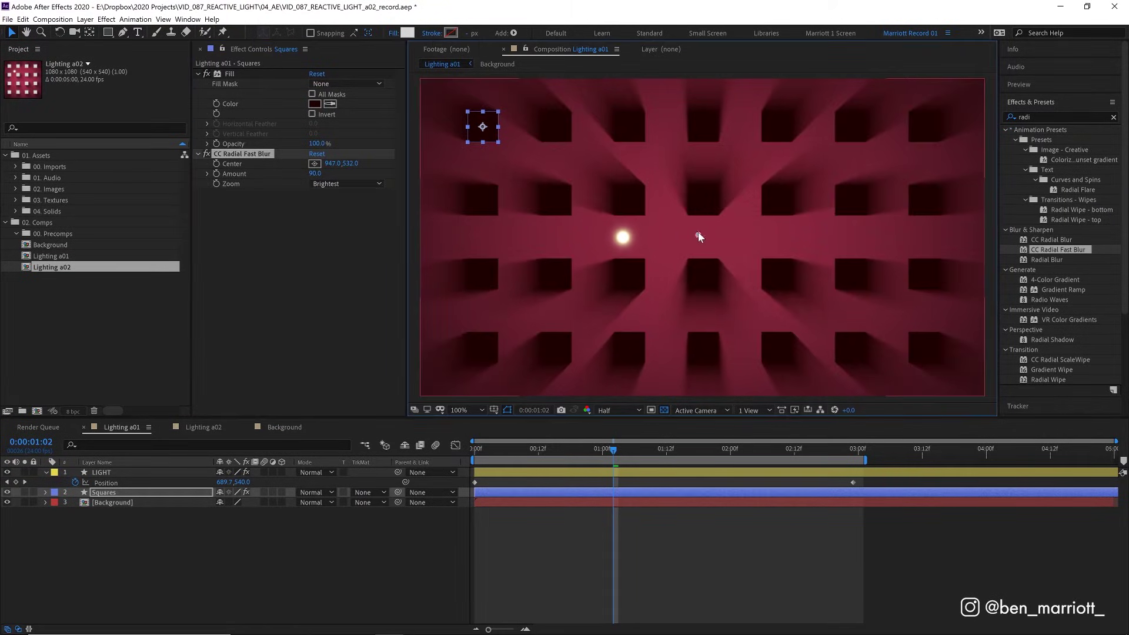
Add CC Composite to Squares with the original in front, and move the blur centre onto the light (686,544).
{"action": "left_click", "coordinate": [1037, 118]}
{"action": "type", "text": "cc cc"}
{"action": "double_click", "coordinate": [1051, 160]}
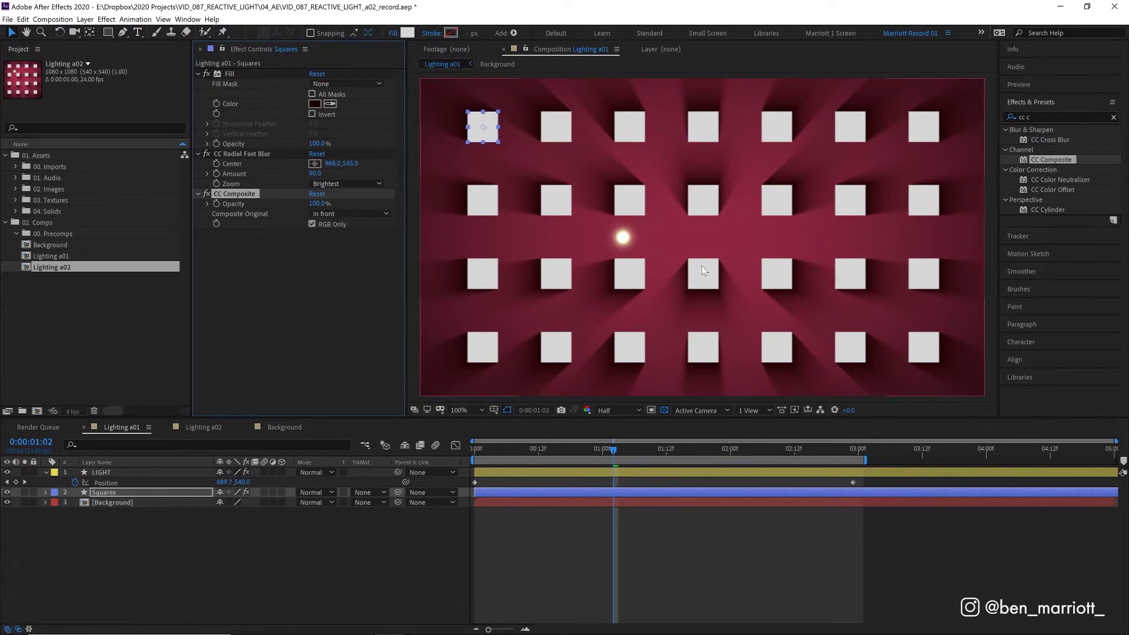
{"action": "left_click", "coordinate": [704, 238]}
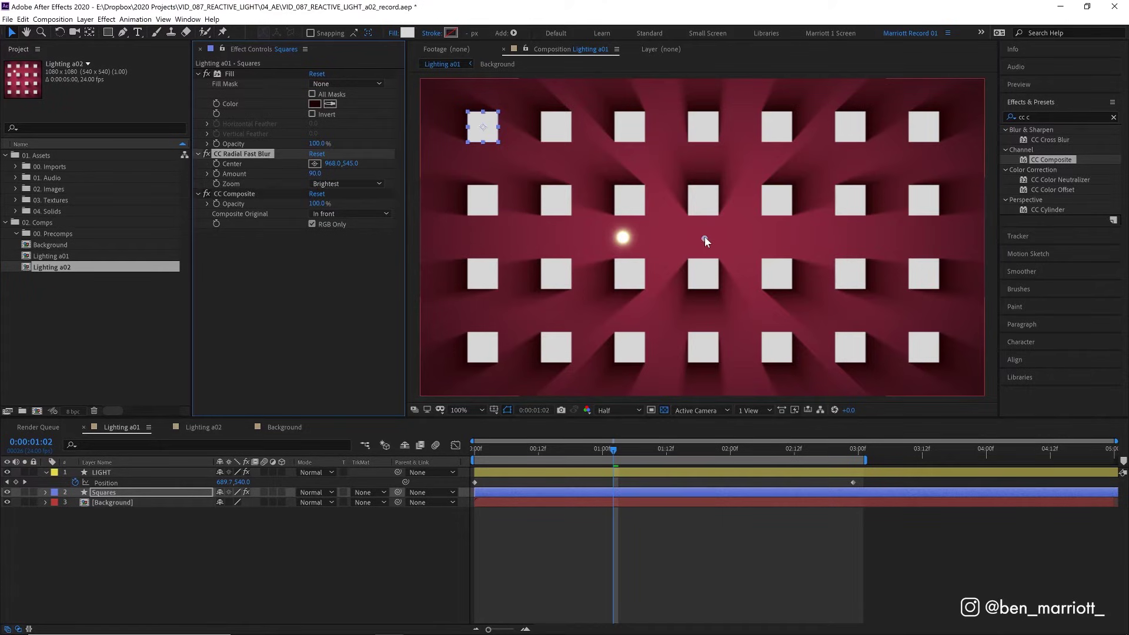
{"action": "left_click_drag", "start_coordinate": [705, 239], "coordinate": [620, 234]}
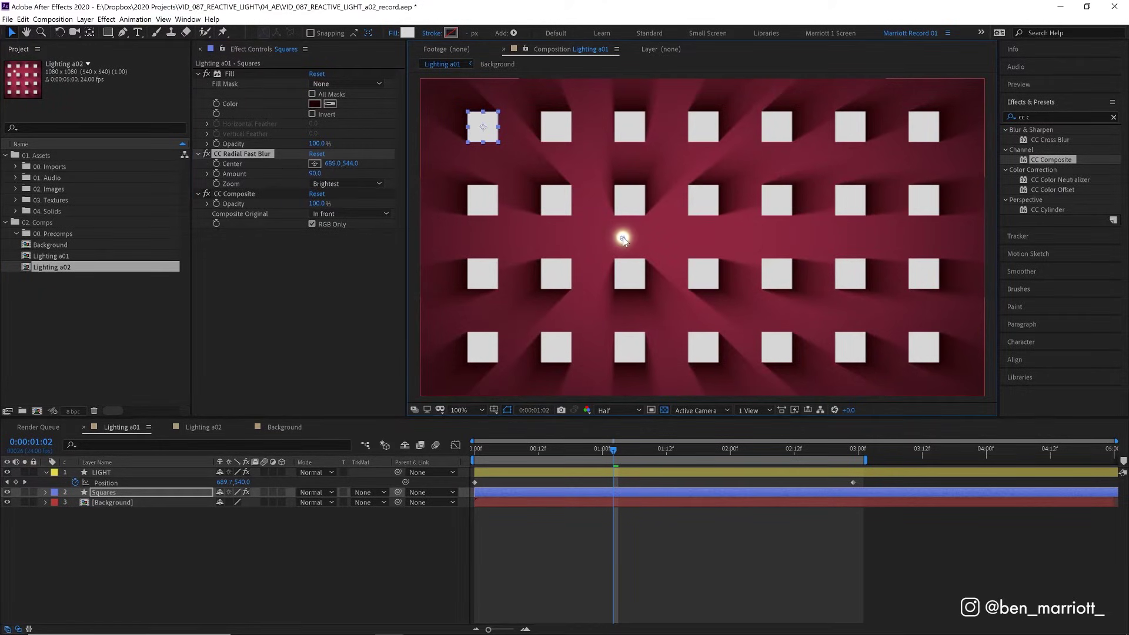
Expand Squares > Effects > CC Radial Fast Blur and pick-whip its Center to the LIGHT layer.
{"action": "left_click", "coordinate": [45, 493]}
{"action": "left_click", "coordinate": [56, 513]}
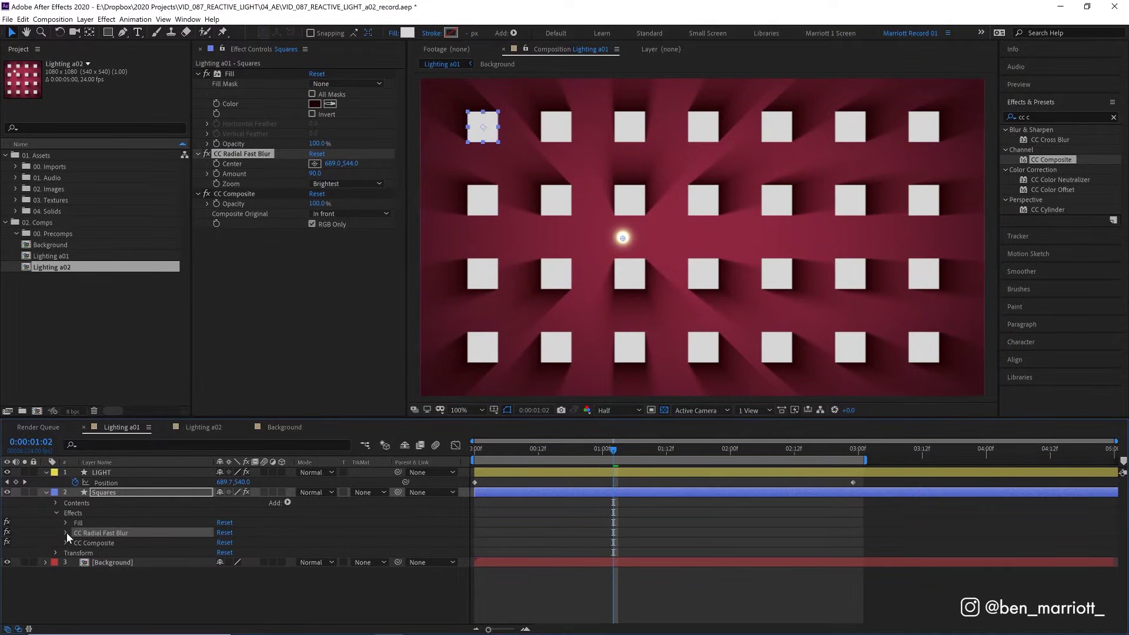
{"action": "left_click", "coordinate": [65, 532]}
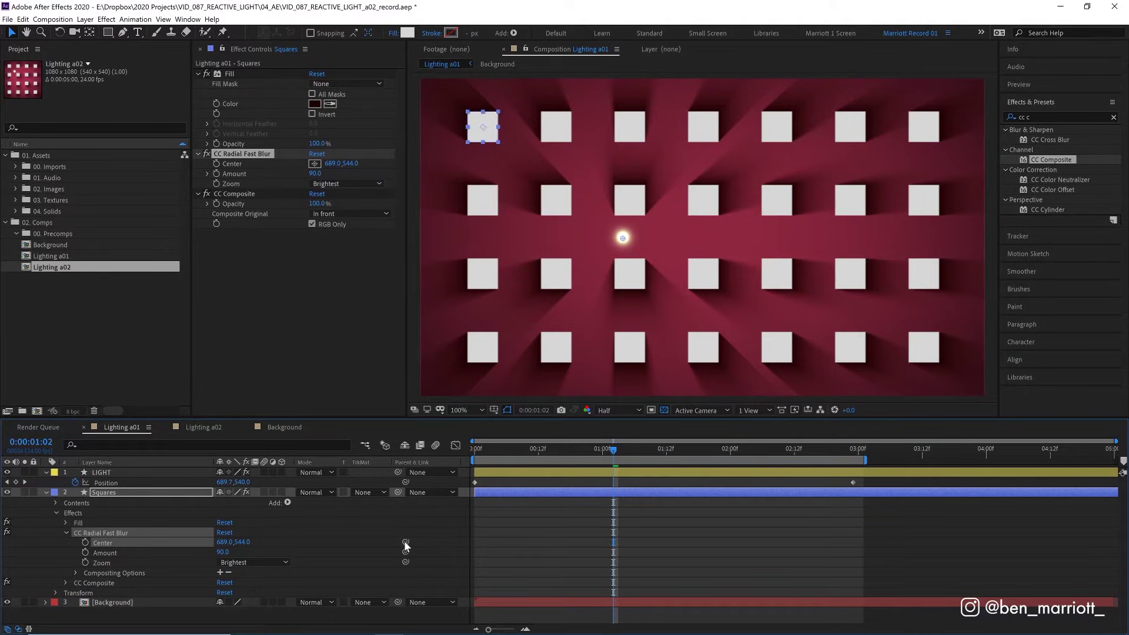
{"action": "left_click_drag", "start_coordinate": [405, 542], "coordinate": [107, 483]}
Preview the light's motion, move the light lower-left, and try Amount 75 before restoring 90.
{"action": "left_click_drag", "start_coordinate": [612, 450], "coordinate": [789, 453]}
{"action": "key", "text": "space"}
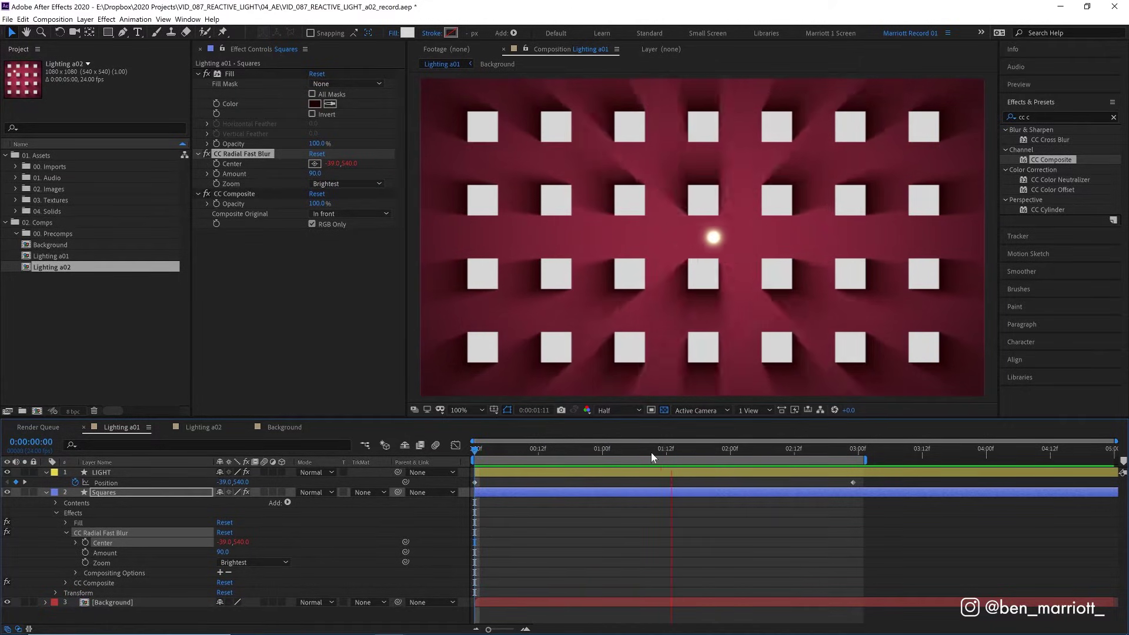
{"action": "left_click", "coordinate": [689, 239]}
{"action": "key", "text": "z"}
{"action": "left_click_drag", "start_coordinate": [697, 238], "coordinate": [670, 257]}
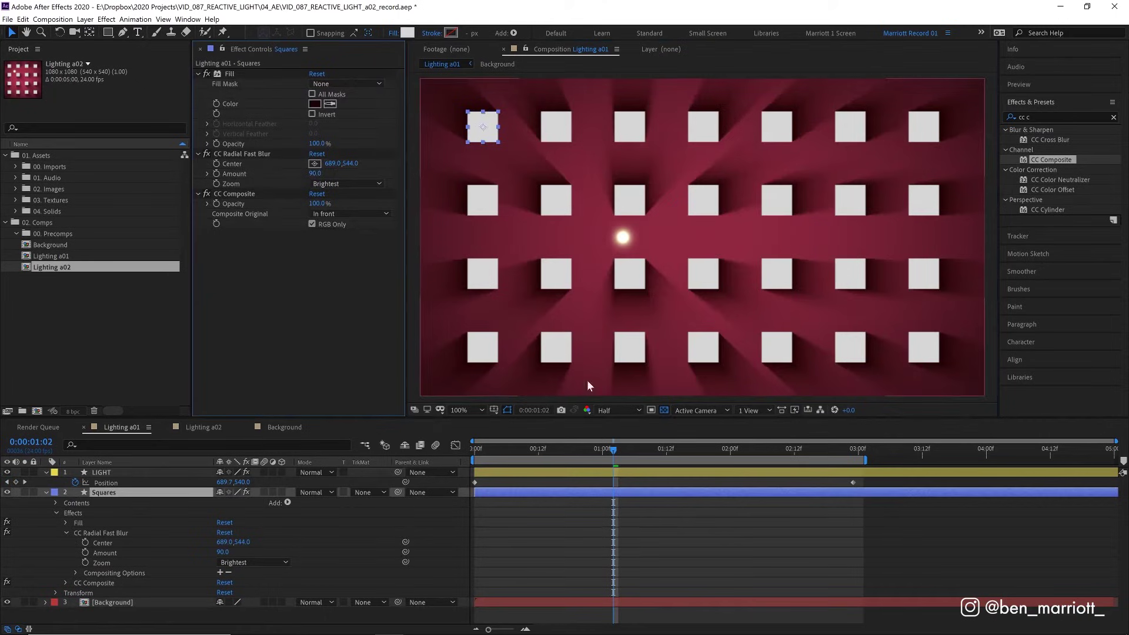
{"action": "left_click_drag", "start_coordinate": [310, 173], "coordinate": [596, 276]}
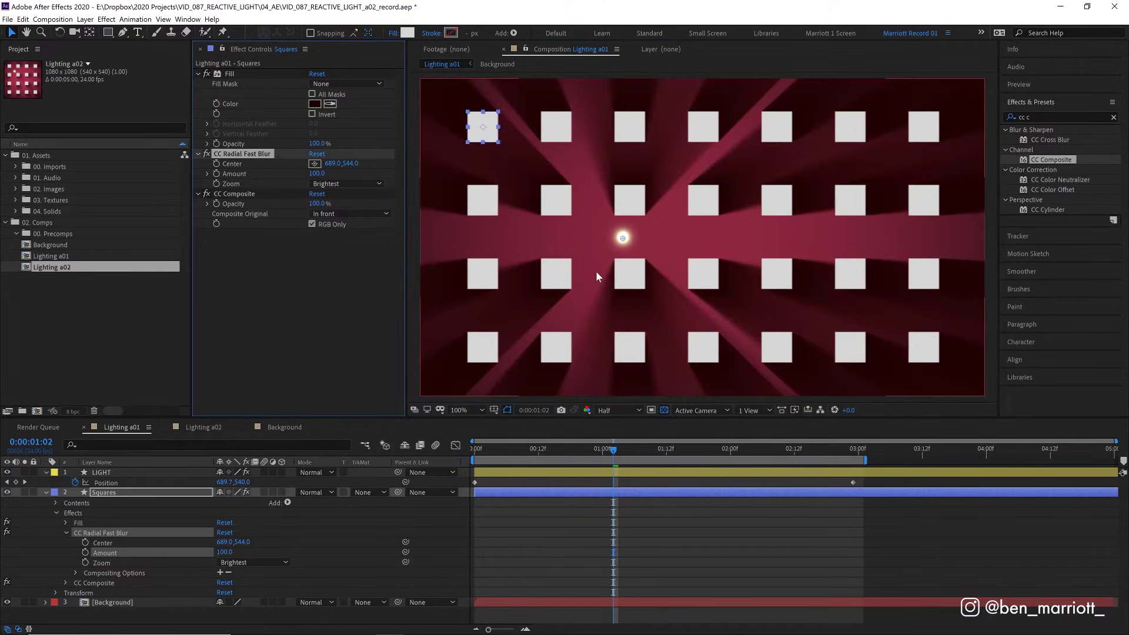
{"action": "left_click_drag", "start_coordinate": [592, 234], "coordinate": [306, 202]}
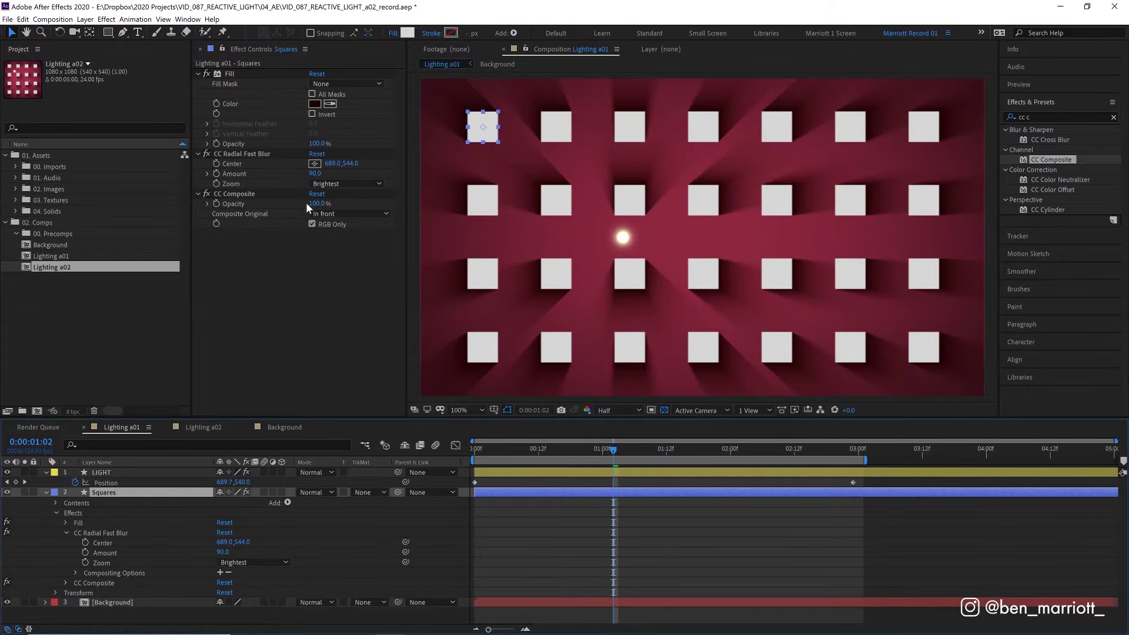
Draw a small square with the Rectangle tool just right of the grid's centre.
{"action": "left_click", "coordinate": [658, 532]}
{"action": "left_click", "coordinate": [107, 31]}
{"action": "key", "text": "z"}
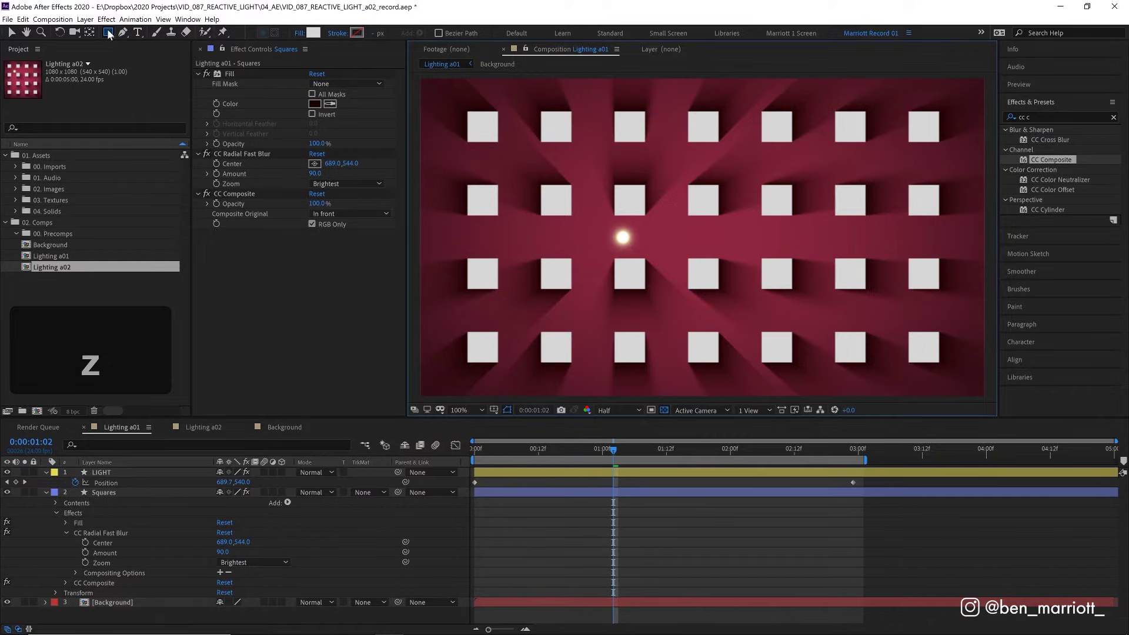
{"action": "left_click_drag", "start_coordinate": [736, 221], "coordinate": [759, 244]}
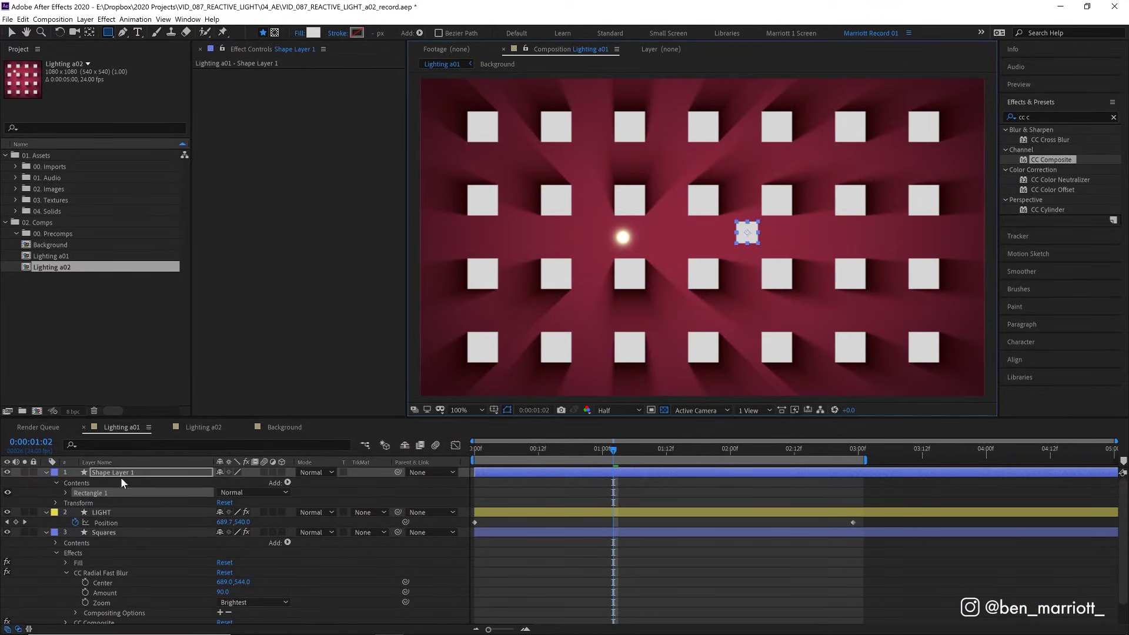
Copy all Squares effects with Property Links and paste them onto Shape Layer 1.
{"action": "left_click", "coordinate": [113, 535]}
{"action": "key", "text": "z"}
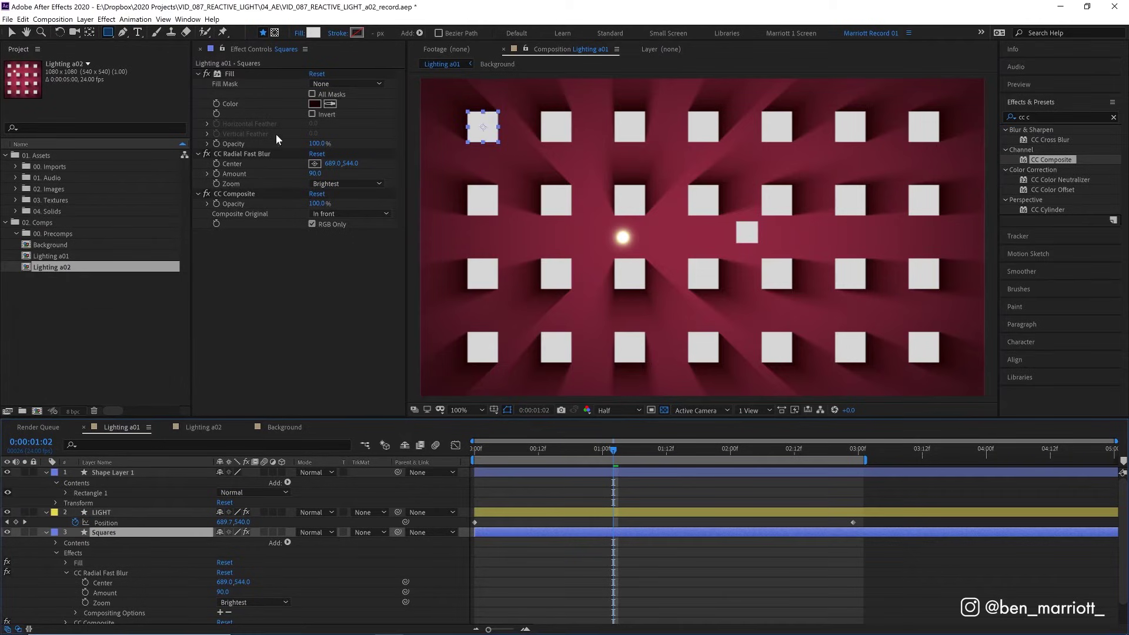
{"action": "left_click", "coordinate": [230, 74]}
{"action": "left_click", "coordinate": [238, 194], "text": "shift"}
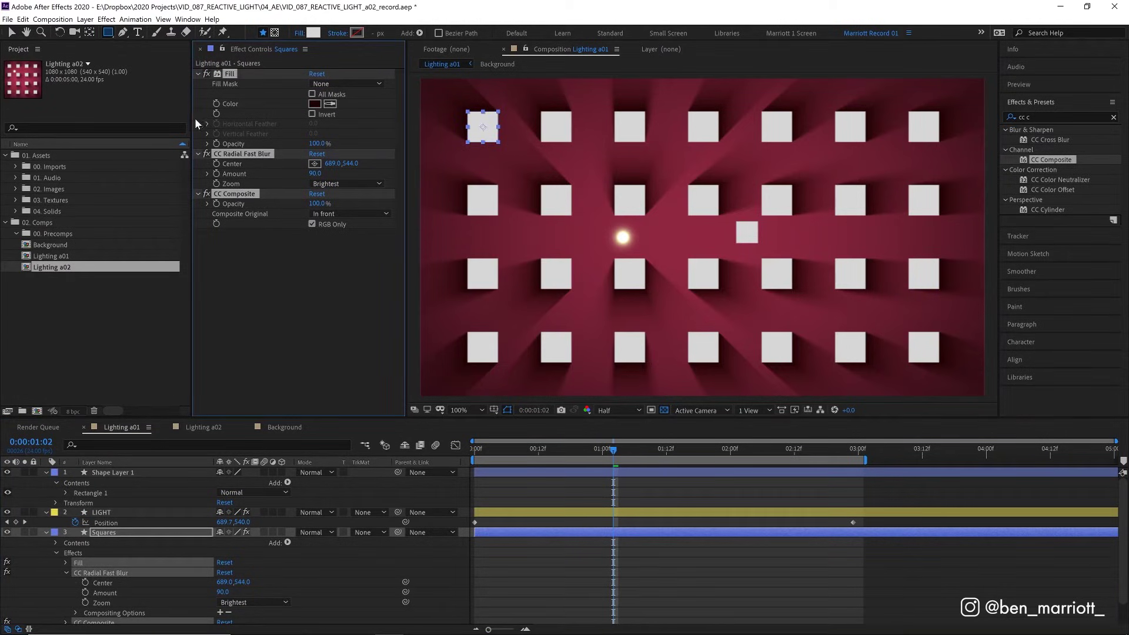
{"action": "left_click", "coordinate": [23, 20]}
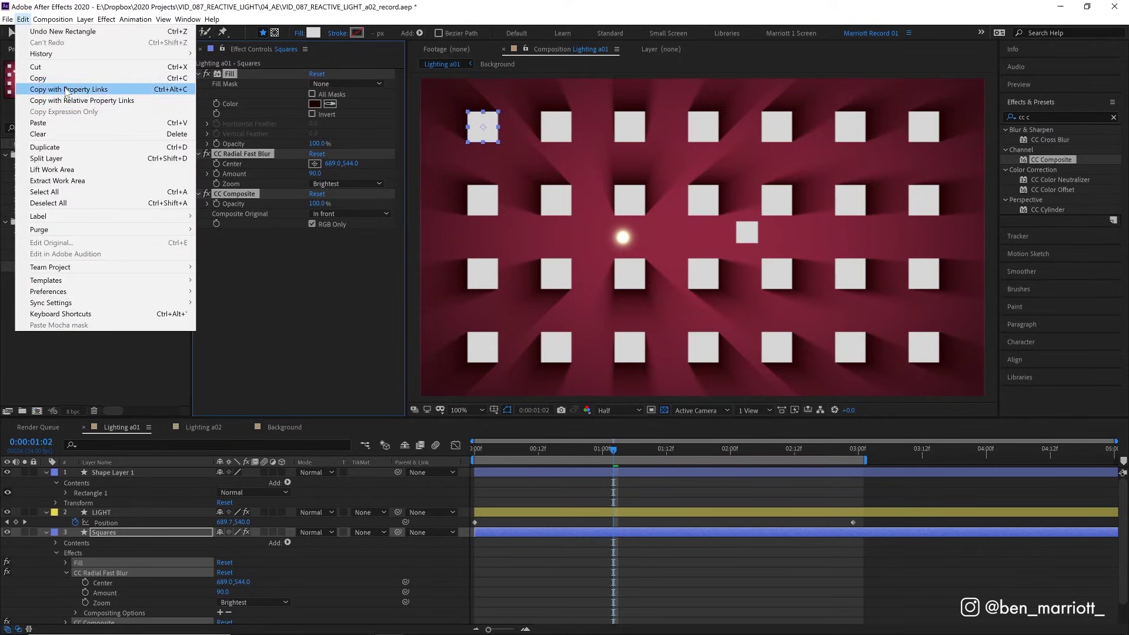
{"action": "left_click", "coordinate": [66, 90]}
{"action": "left_click", "coordinate": [140, 473]}
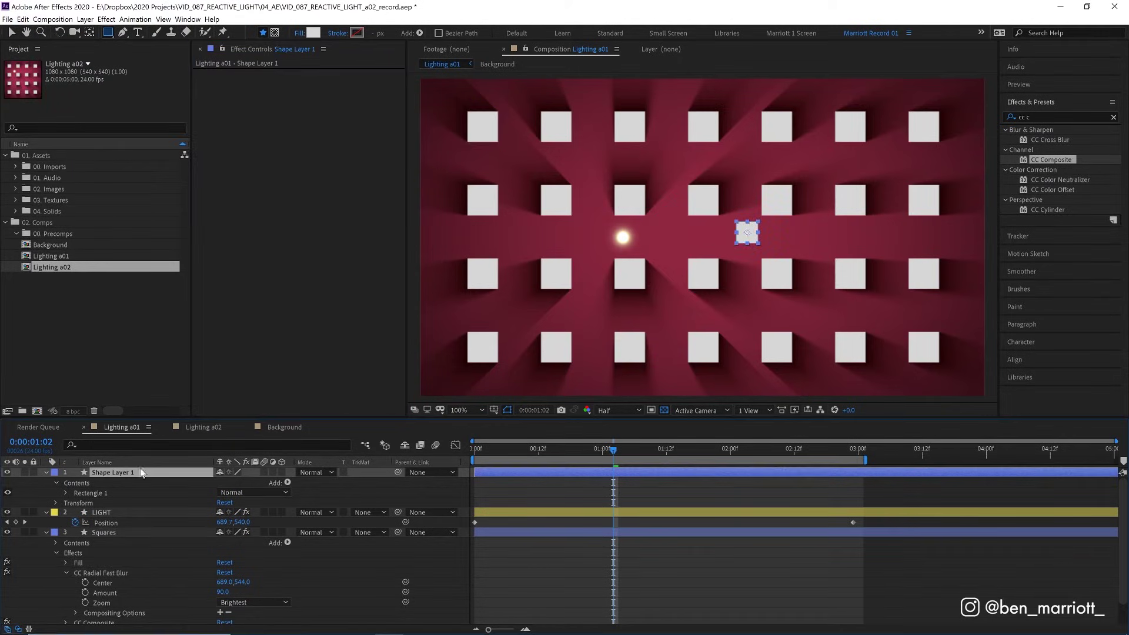
{"action": "key", "text": "ctrl+v"}
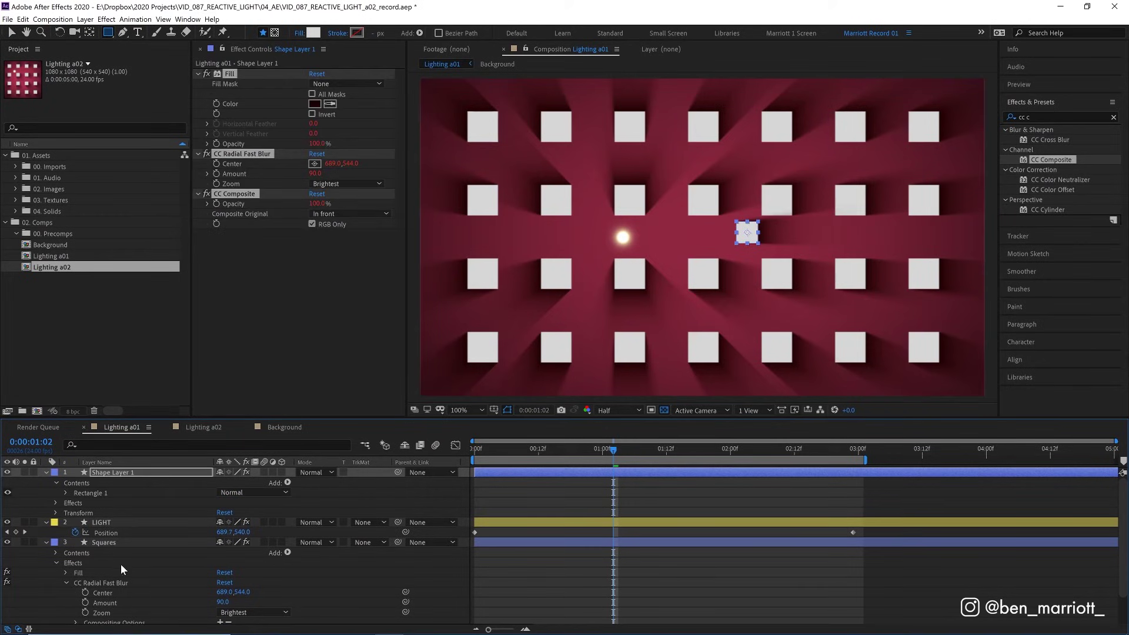
Raise the Squares radial blur Amount to 98, then settle it at 91.
{"action": "left_click", "coordinate": [107, 544]}
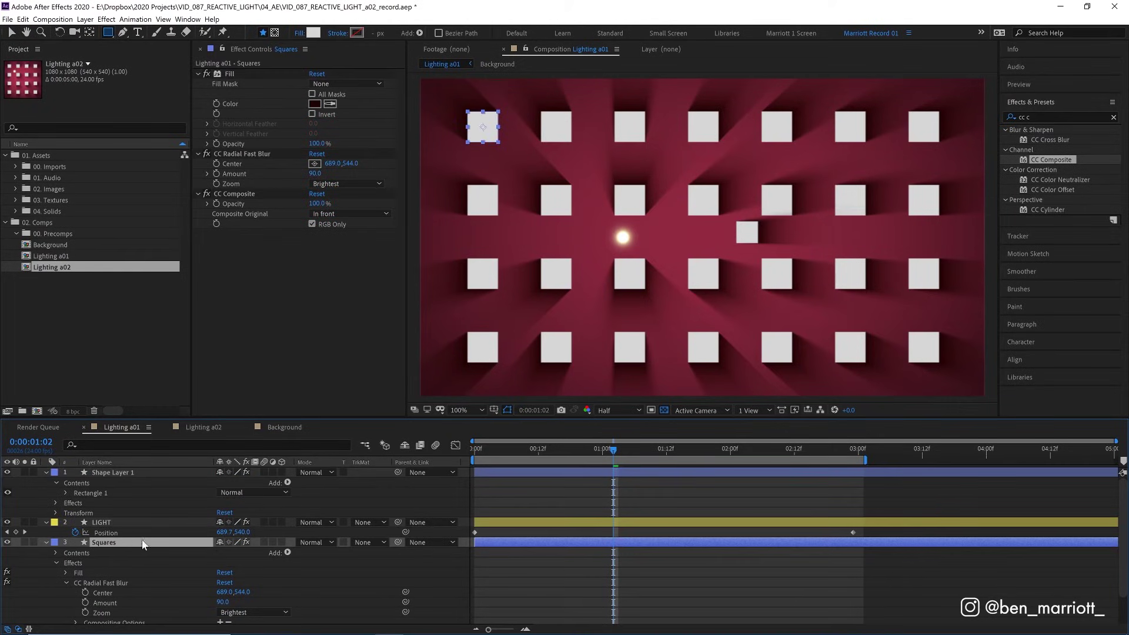
{"action": "left_click_drag", "start_coordinate": [222, 602], "coordinate": [775, 235]}
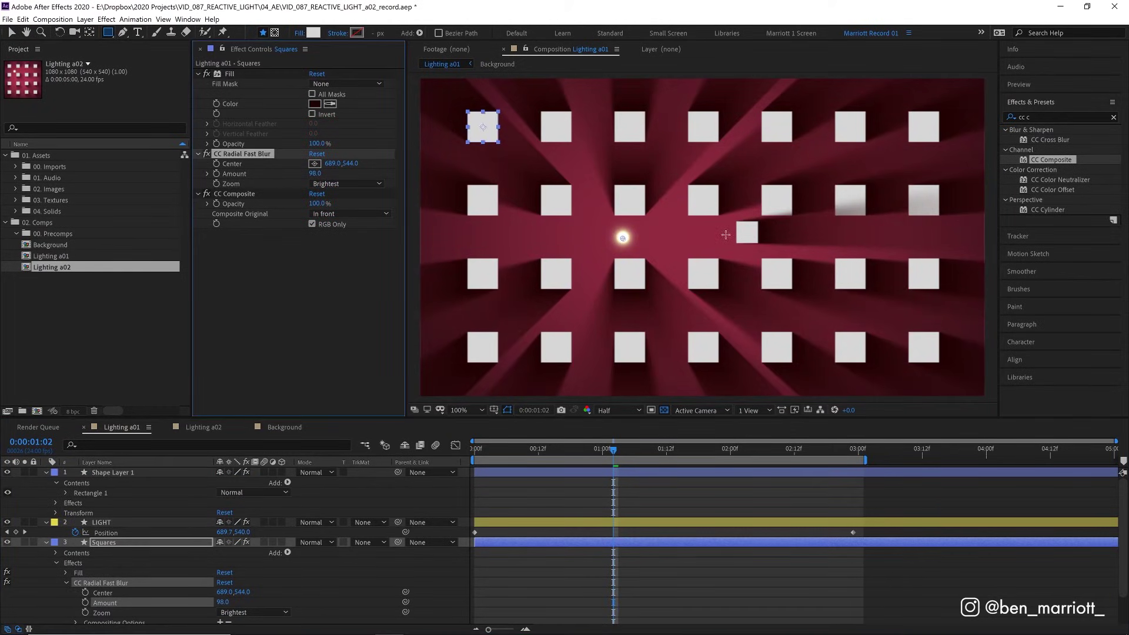
{"action": "left_click_drag", "start_coordinate": [318, 170], "coordinate": [311, 176]}
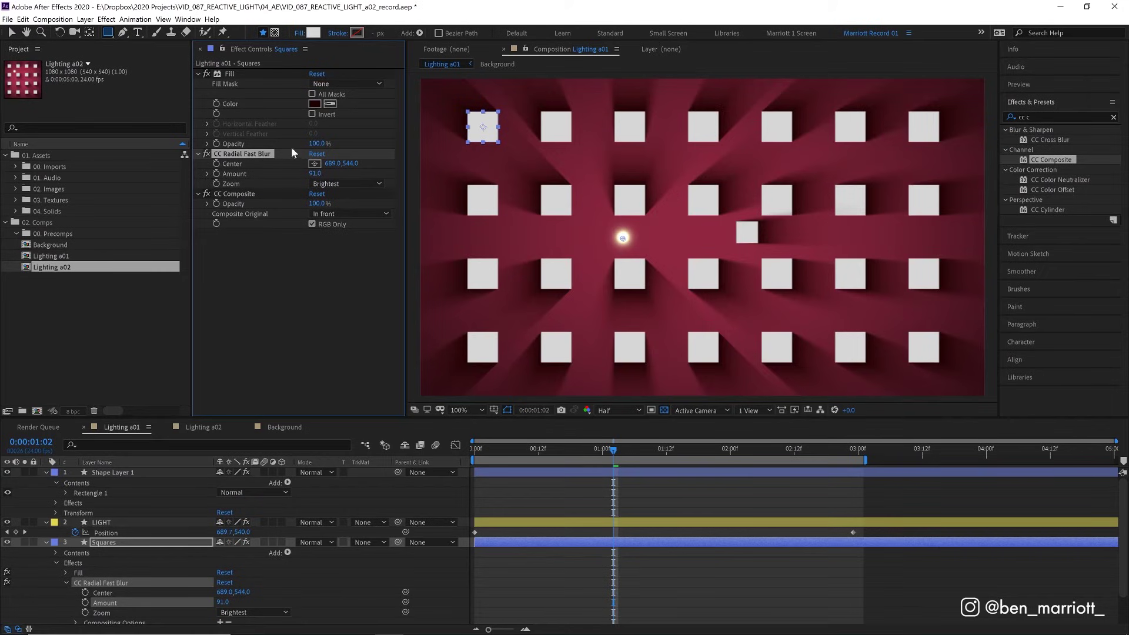
{"action": "left_click", "coordinate": [312, 104]}
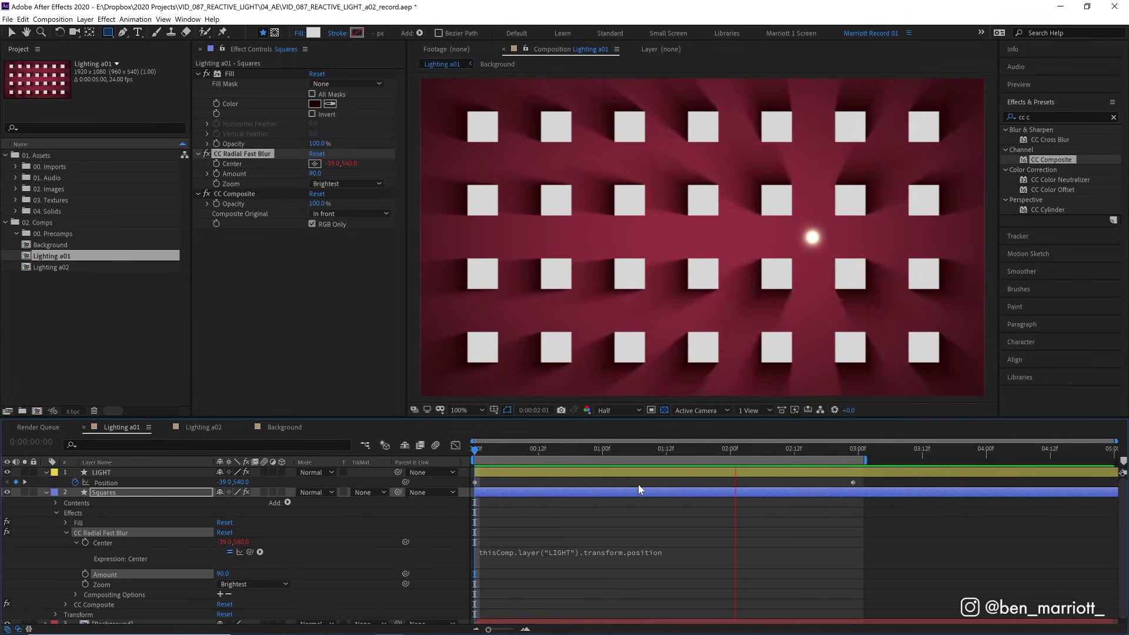
{"action": "key", "text": "space"}
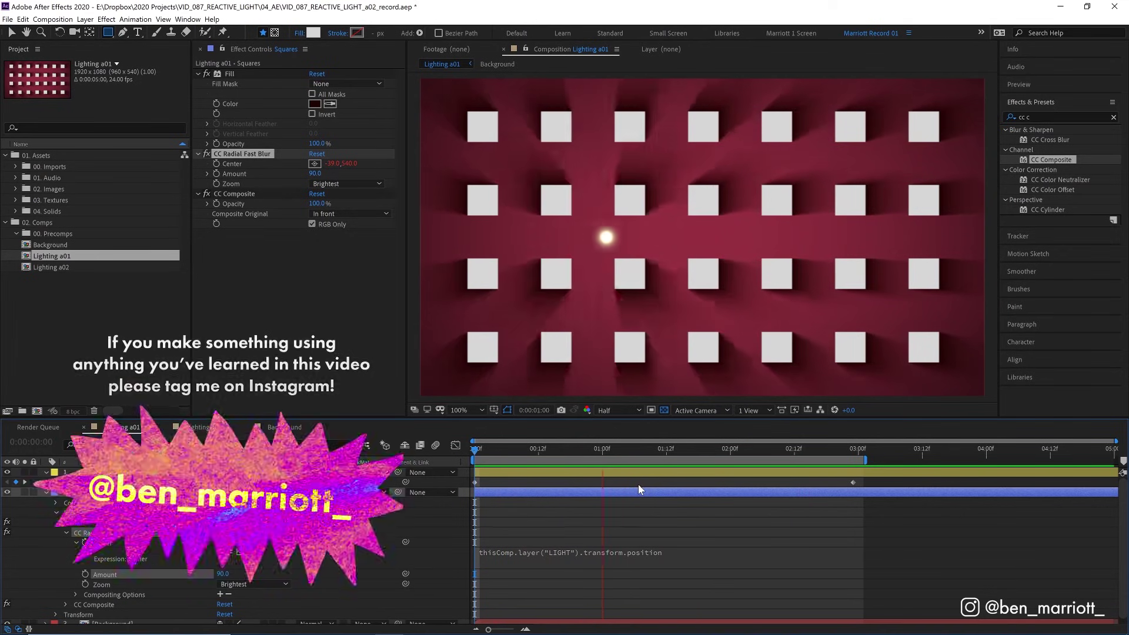